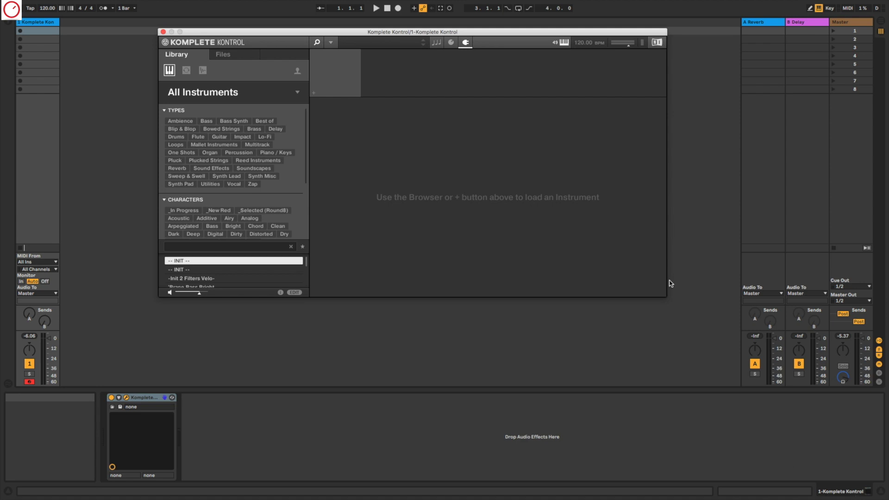
Load Blamsoft's VK-1 Viking Synthesizer from Instruments and move its window up-left.
{"action": "left_click", "coordinate": [330, 42]}
{"action": "mouse_move", "coordinate": [348, 78]}
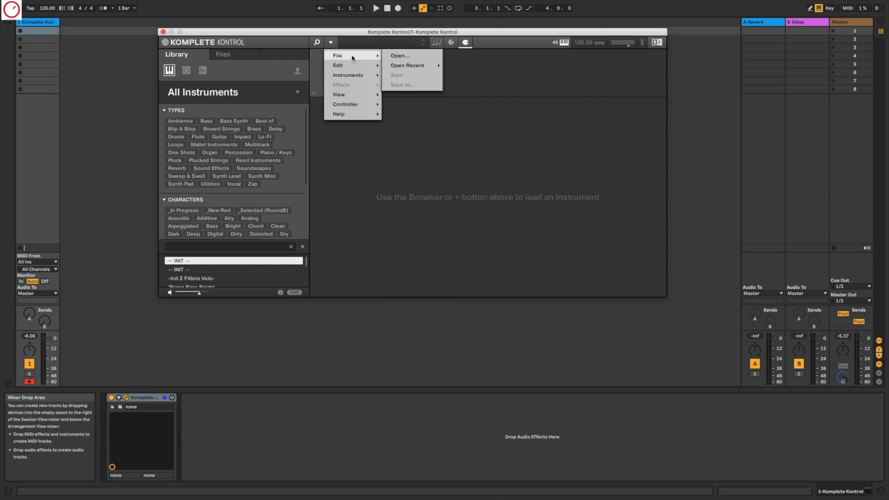
{"action": "mouse_move", "coordinate": [421, 165]}
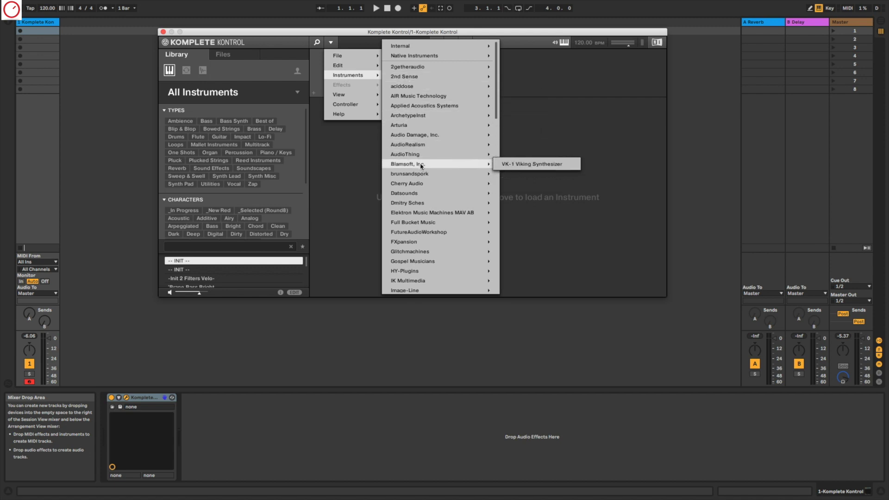
{"action": "left_click", "coordinate": [514, 165]}
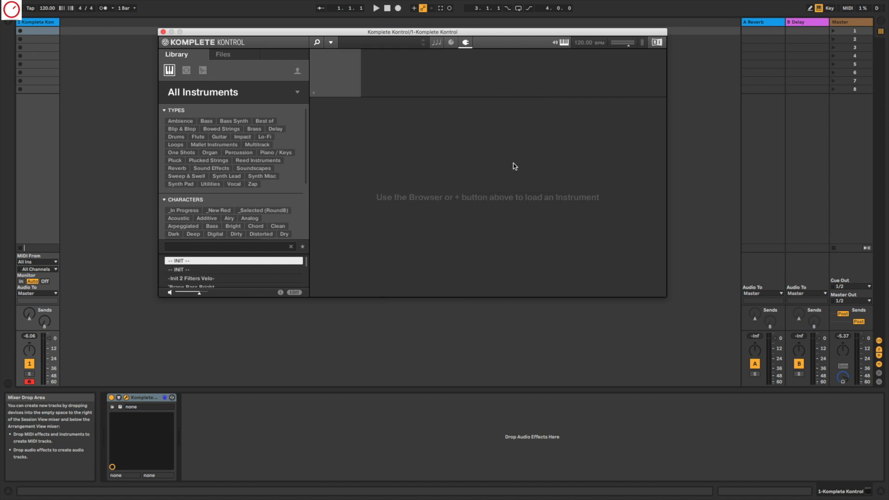
{"action": "left_click_drag", "start_coordinate": [349, 36], "coordinate": [255, 28]}
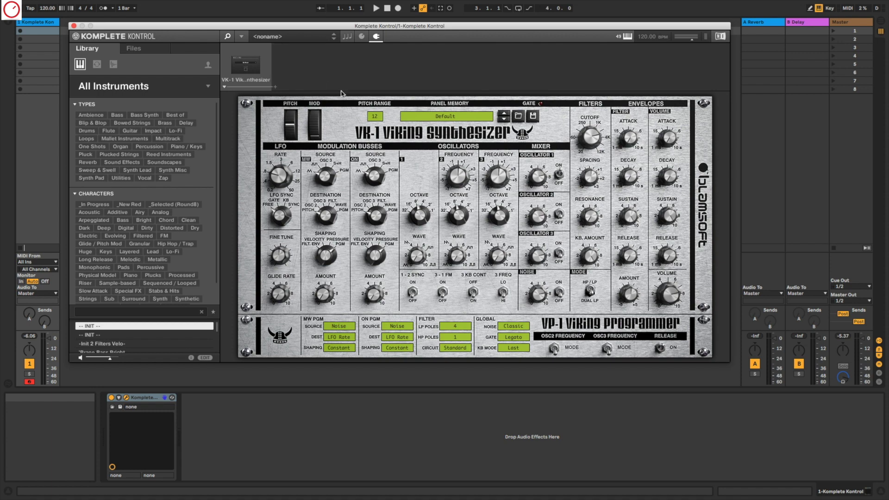
Step the VK-1 panel memory forward three presets to Bass - Bright Bass.
{"action": "left_click", "coordinate": [503, 121]}
{"action": "left_click", "coordinate": [504, 121]}
{"action": "left_click", "coordinate": [503, 121]}
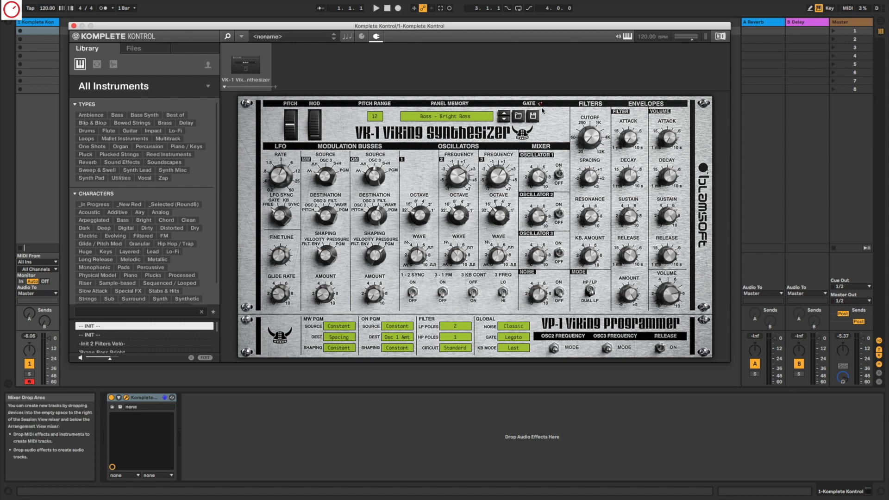
Show the VK-1's parameter pages and browse Pages 2 to 7, ending on Page 1.
{"action": "left_click", "coordinate": [361, 40]}
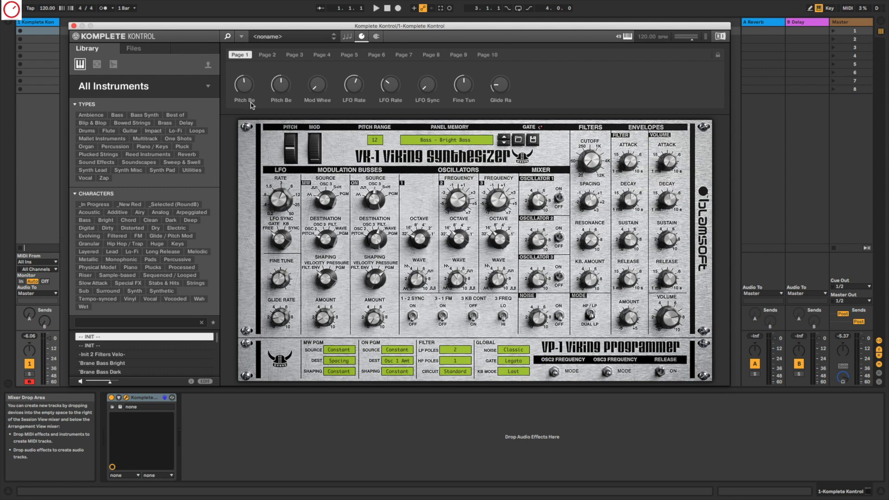
{"action": "left_click", "coordinate": [269, 55]}
{"action": "left_click", "coordinate": [295, 56]}
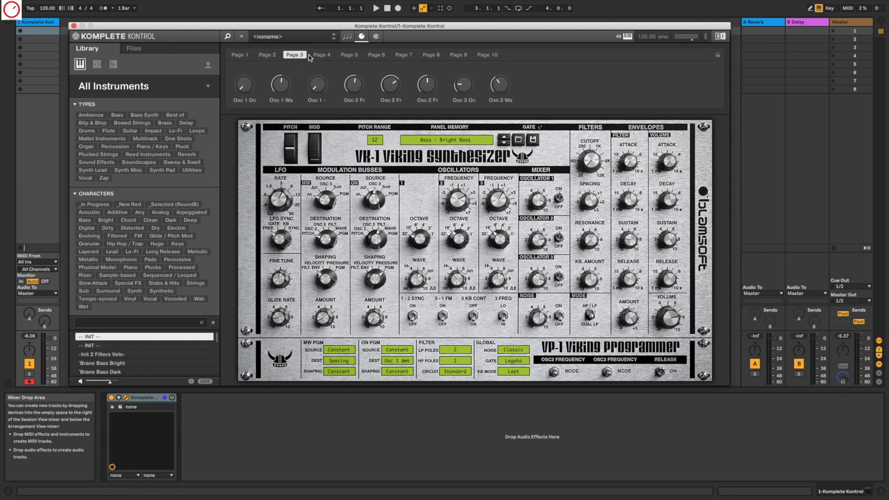
{"action": "left_click", "coordinate": [326, 56]}
{"action": "left_click", "coordinate": [349, 55]}
{"action": "left_click", "coordinate": [375, 55]}
{"action": "left_click", "coordinate": [406, 57]}
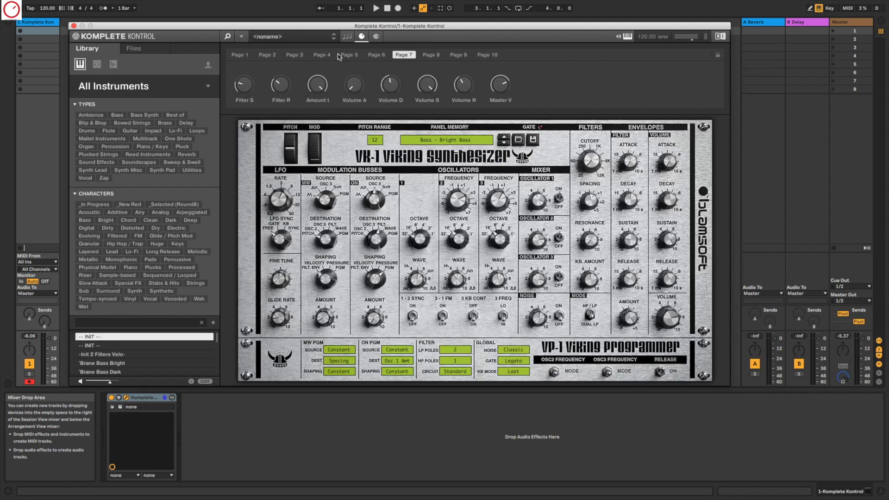
{"action": "left_click", "coordinate": [241, 56]}
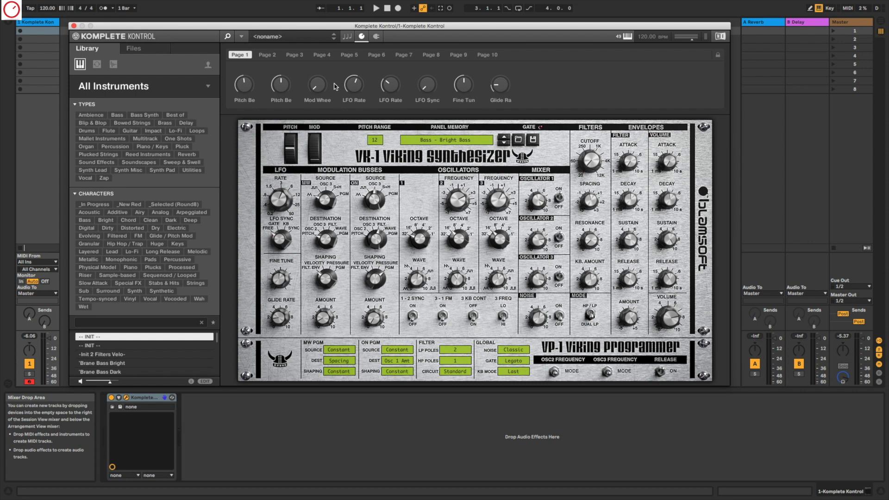
Unlock page editing, delete all six default pages, and add one empty Page 1.
{"action": "left_click", "coordinate": [718, 56]}
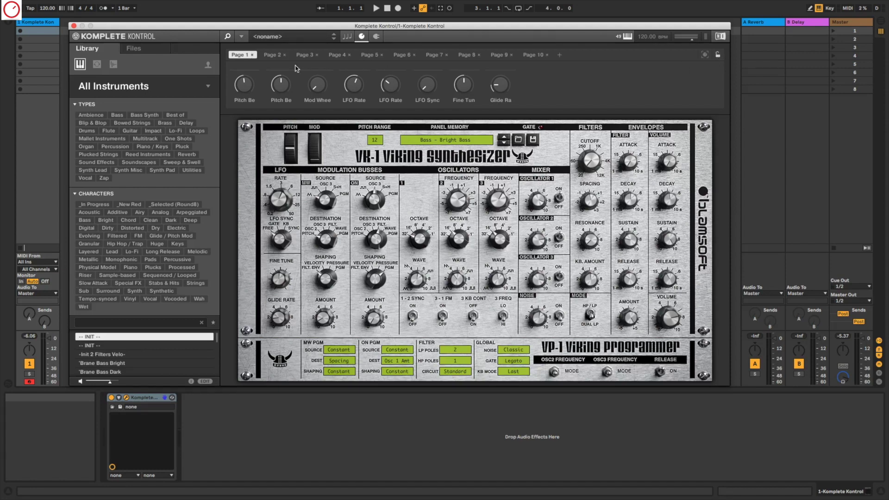
{"action": "left_click", "coordinate": [252, 55]}
{"action": "left_click", "coordinate": [253, 55]}
{"action": "left_click", "coordinate": [253, 55]}
{"action": "left_click", "coordinate": [253, 55]}
{"action": "left_click", "coordinate": [252, 55]}
{"action": "left_click", "coordinate": [253, 55]}
{"action": "left_click", "coordinate": [252, 55]}
{"action": "left_click", "coordinate": [253, 55]}
{"action": "left_click", "coordinate": [253, 55]}
{"action": "left_click", "coordinate": [253, 55]}
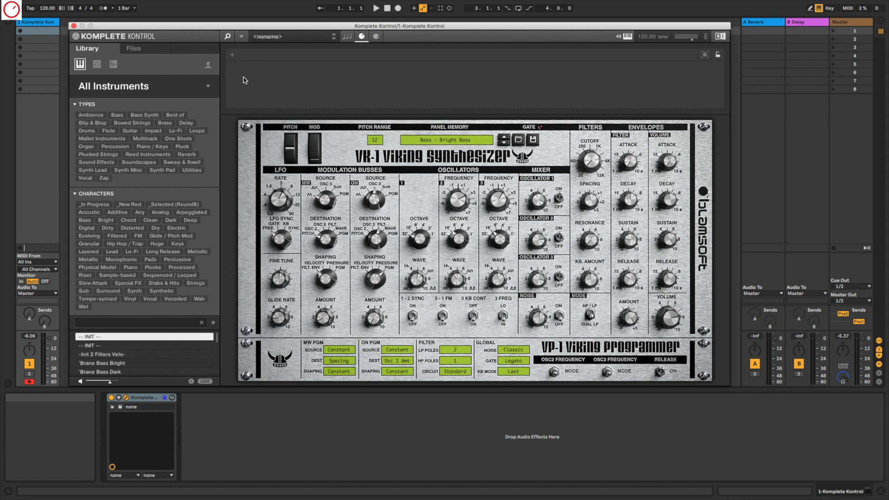
{"action": "left_click", "coordinate": [232, 55]}
Learn Cutoff, Spacing, Resonance, KB Amount and the HP/LP filter switch onto Page 1.
{"action": "left_click", "coordinate": [704, 57]}
{"action": "left_click", "coordinate": [591, 161]}
{"action": "left_click", "coordinate": [591, 201]}
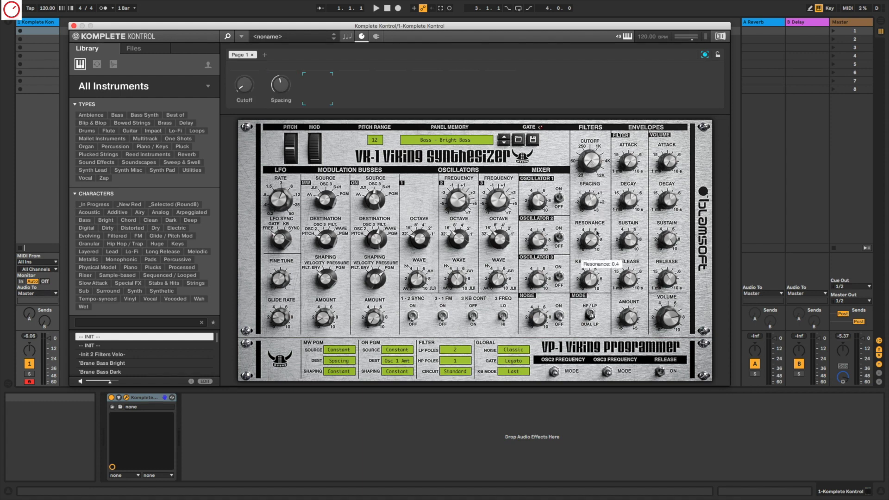
{"action": "left_click", "coordinate": [590, 240]}
{"action": "left_click", "coordinate": [588, 280]}
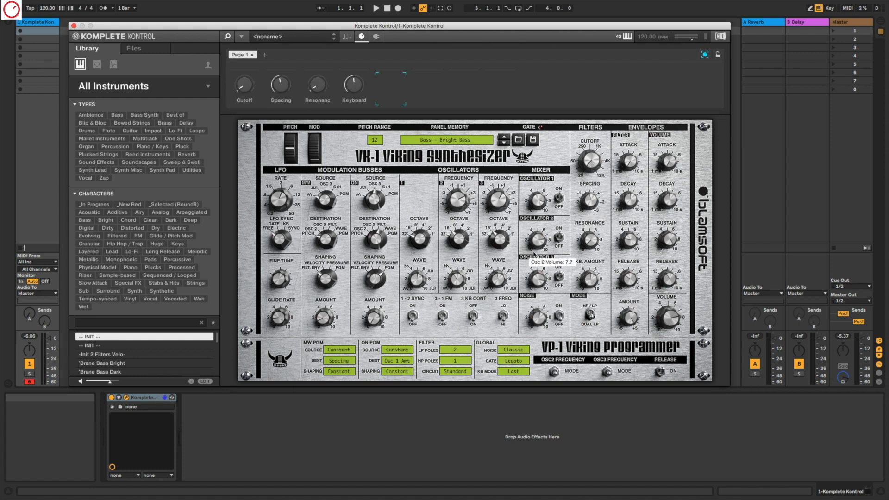
{"action": "left_click", "coordinate": [590, 318]}
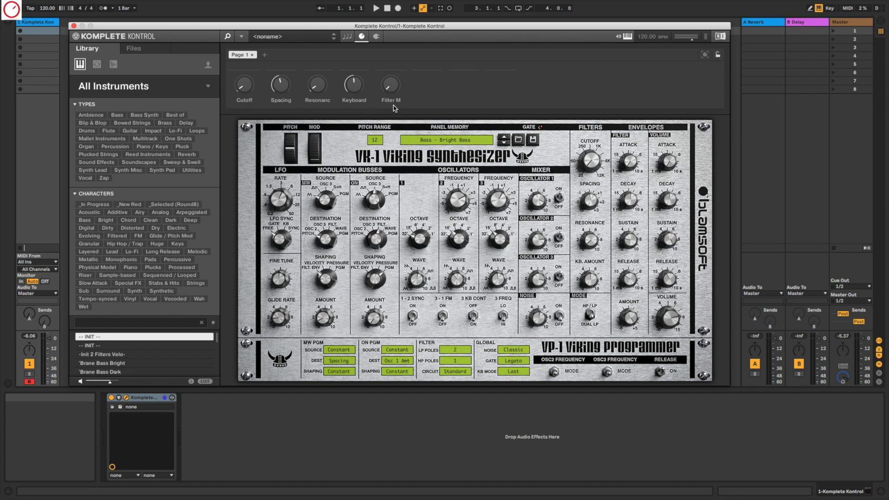
Replace the Cutoff label on Page 1 with the name 'Filter Cut'.
{"action": "left_click", "coordinate": [244, 102]}
{"action": "key", "text": "BackSpace"}
{"action": "type", "text": "Filter Cut"}
{"action": "key", "text": "Return"}
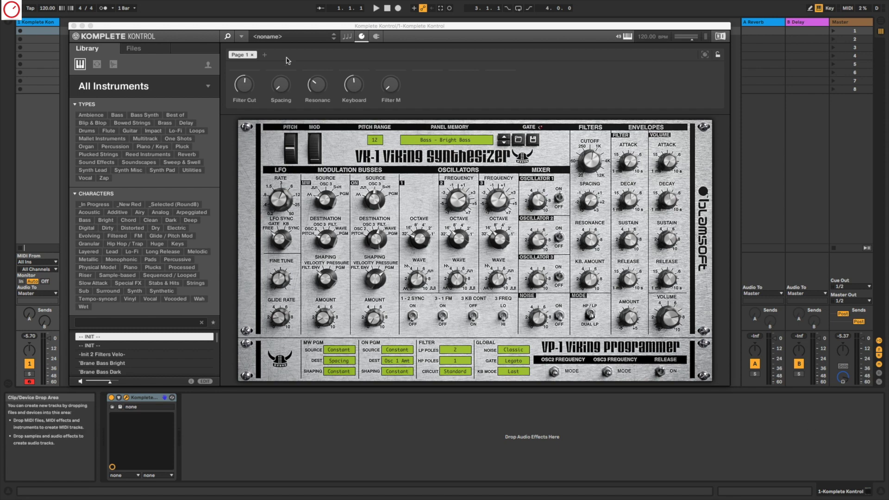
Add Page 2 mapping the filter envelope Attack, Decay, Sustain, Release and Amount.
{"action": "left_click", "coordinate": [266, 56]}
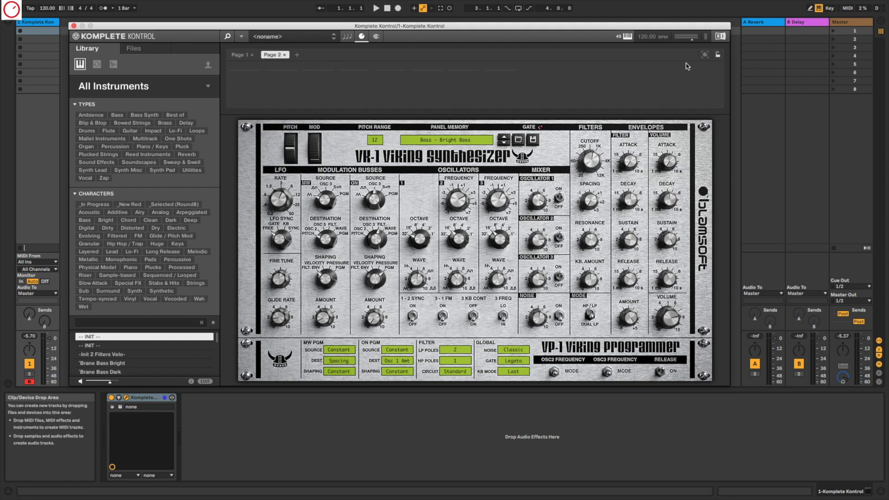
{"action": "left_click", "coordinate": [704, 55]}
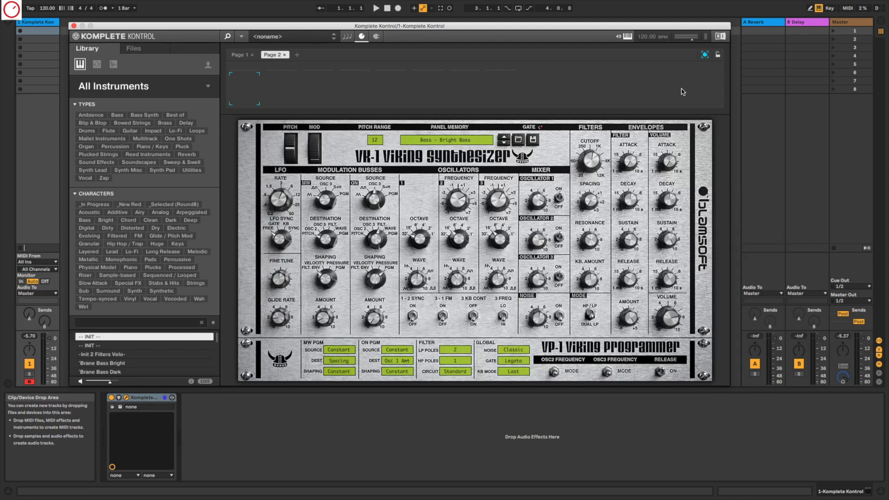
{"action": "left_click", "coordinate": [628, 162]}
{"action": "left_click", "coordinate": [628, 200]}
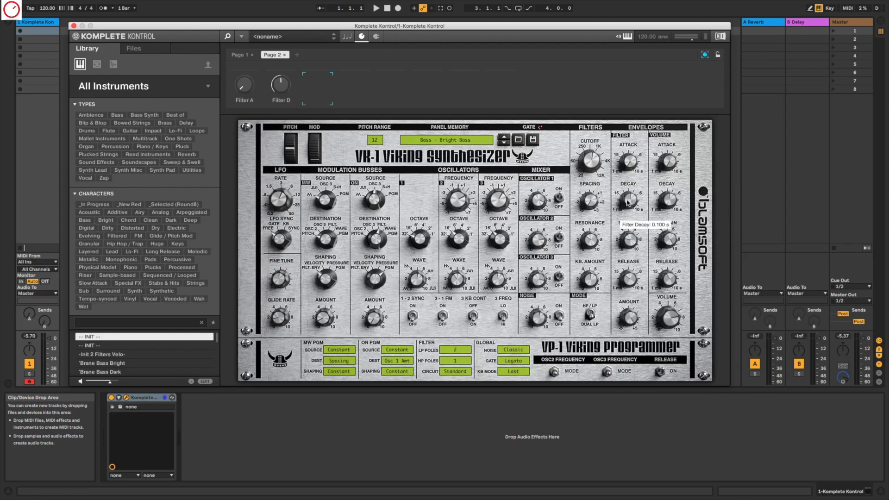
{"action": "left_click", "coordinate": [628, 239]}
{"action": "left_click", "coordinate": [628, 277]}
{"action": "left_click", "coordinate": [628, 318]}
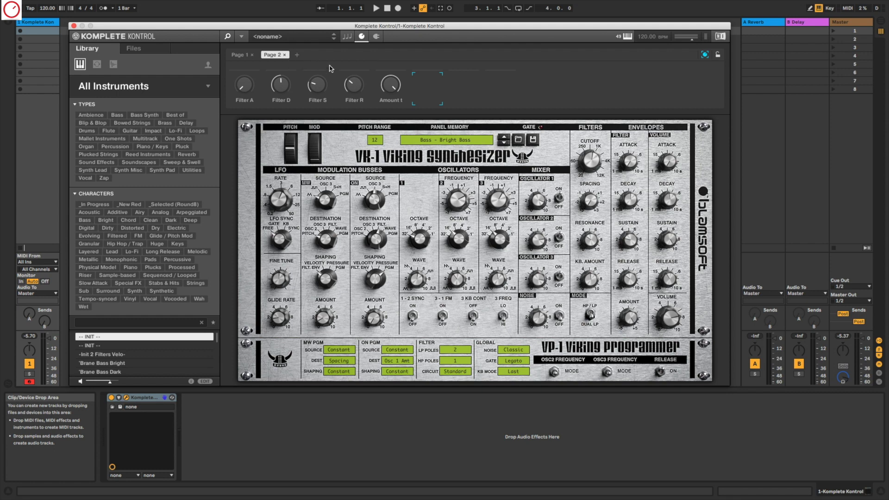
Add Page 3 mapping volume envelope Attack, Decay, Sustain, Release and Master Volume.
{"action": "left_click", "coordinate": [296, 56]}
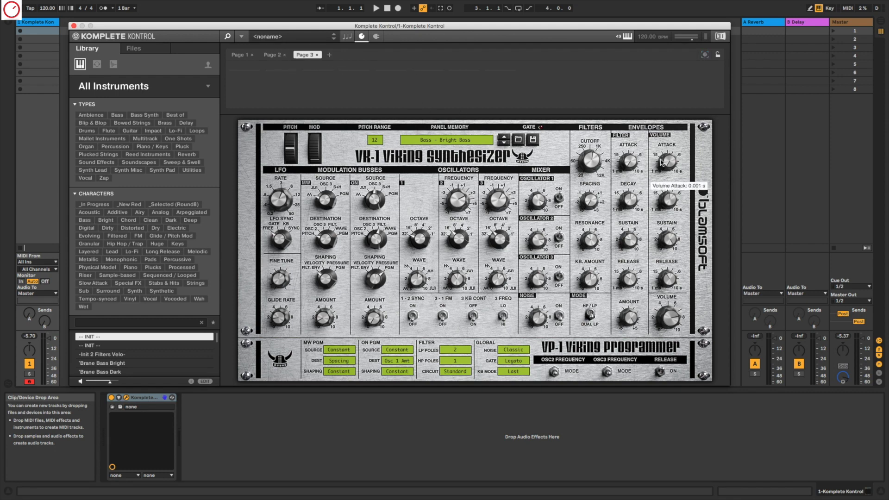
{"action": "left_click", "coordinate": [704, 54]}
{"action": "left_click", "coordinate": [669, 162]}
{"action": "left_click", "coordinate": [668, 201]}
{"action": "left_click", "coordinate": [668, 240]}
{"action": "left_click", "coordinate": [668, 279]}
{"action": "left_click", "coordinate": [660, 320]}
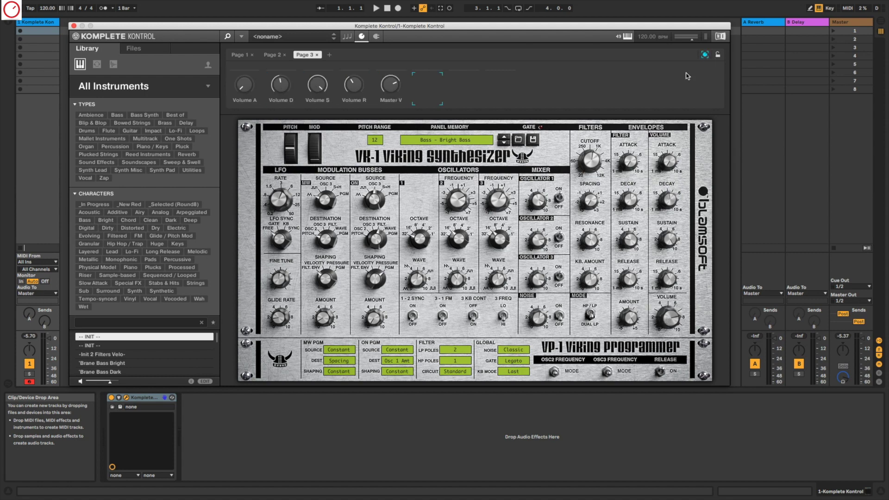
{"action": "left_click", "coordinate": [704, 55]}
Review the mapped controls on Pages 2 and 3, then return to Page 1.
{"action": "left_click", "coordinate": [274, 55]}
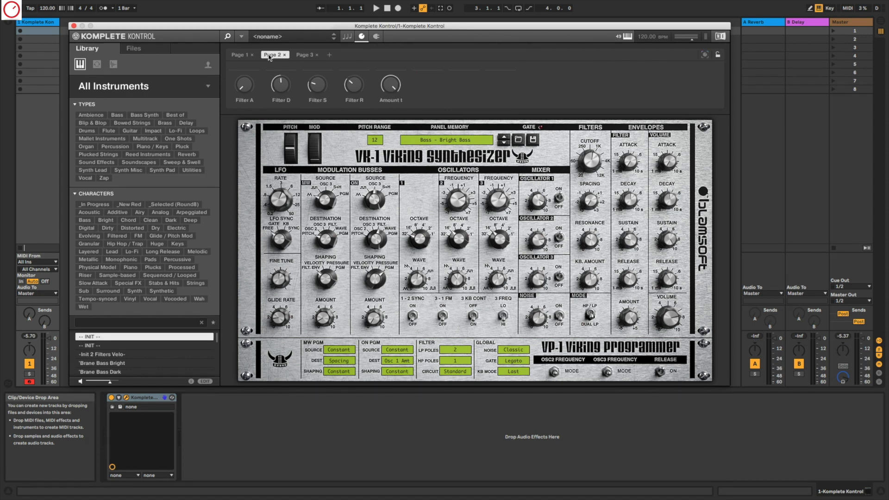
{"action": "left_click", "coordinate": [304, 55]}
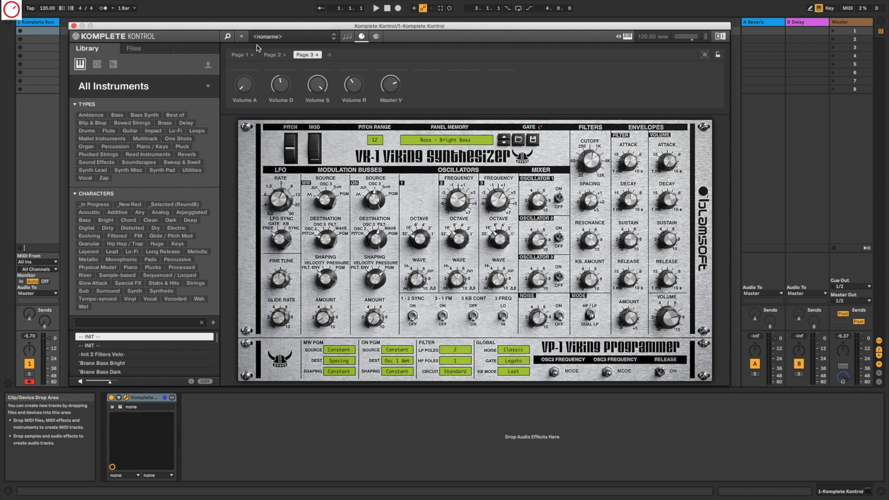
{"action": "left_click", "coordinate": [239, 55]}
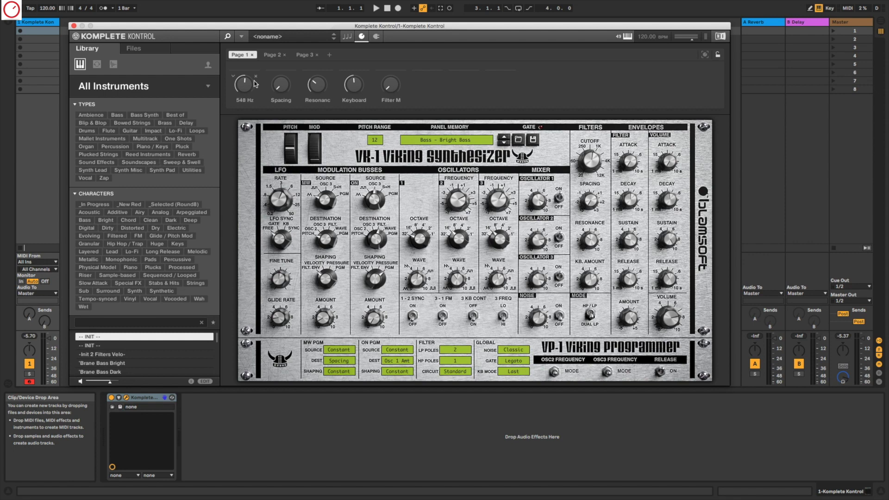
Save the sound as a new preset named 'Bass - Bright Bass NKS'.
{"action": "left_click", "coordinate": [241, 37]}
{"action": "mouse_move", "coordinate": [248, 50]}
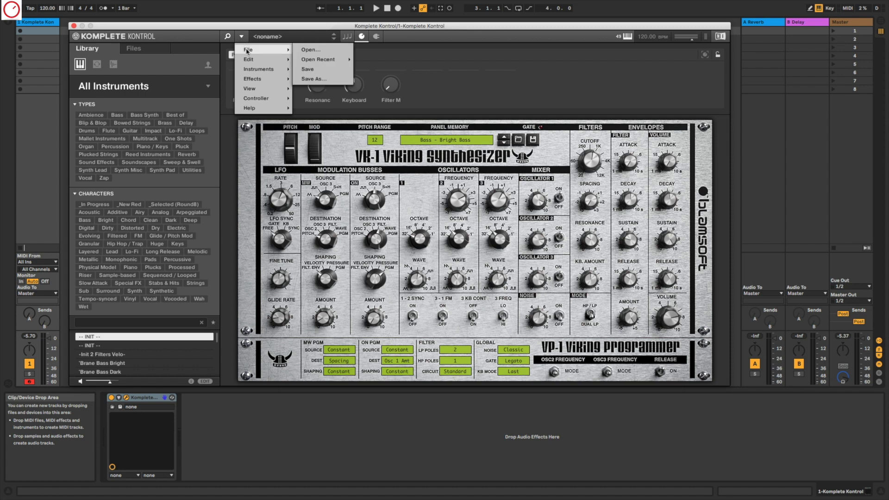
{"action": "left_click", "coordinate": [318, 72]}
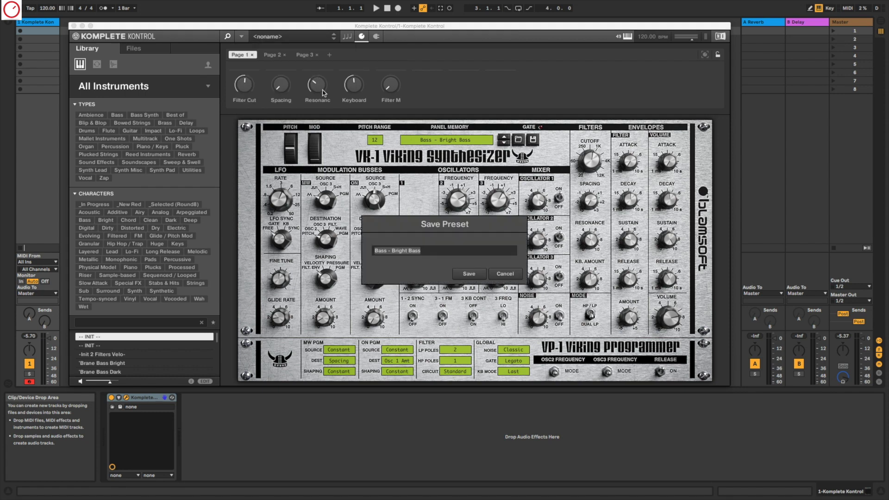
{"action": "left_click", "coordinate": [435, 254]}
{"action": "left_click", "coordinate": [471, 273]}
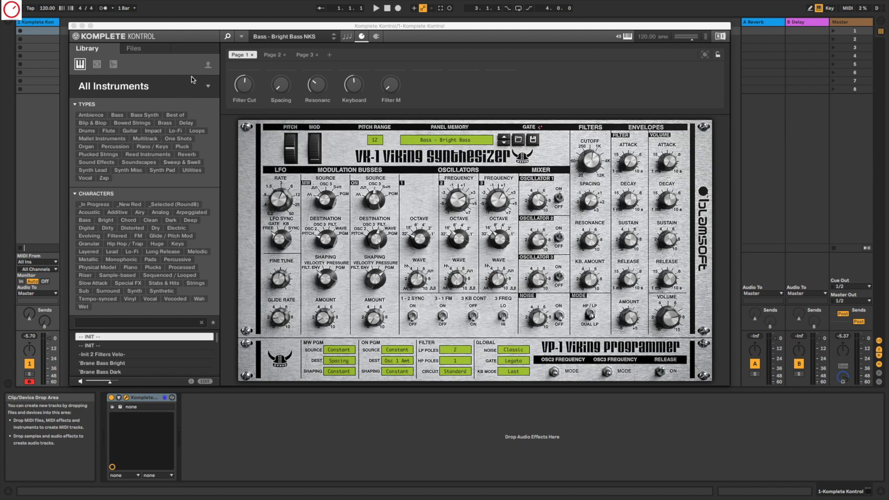
Filter the Library to user content for VK-1 Viking Synthesizer, checking Pages 2 and 1.
{"action": "left_click", "coordinate": [207, 66]}
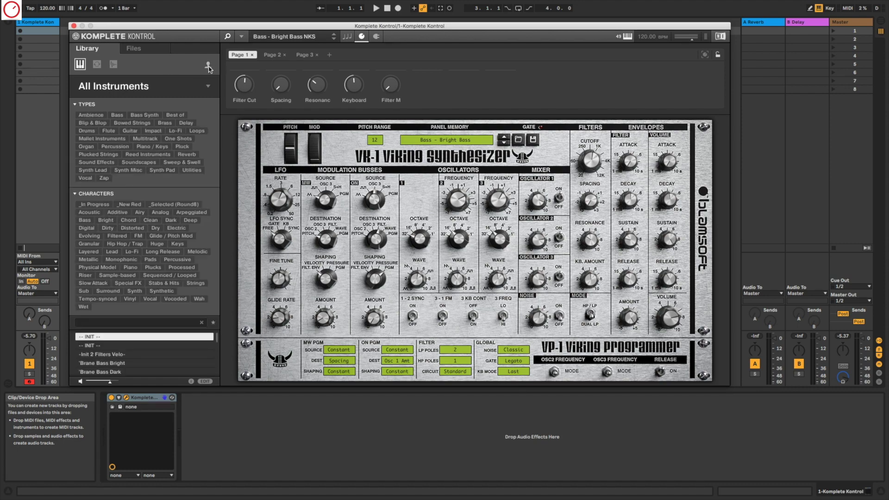
{"action": "left_click", "coordinate": [207, 87]}
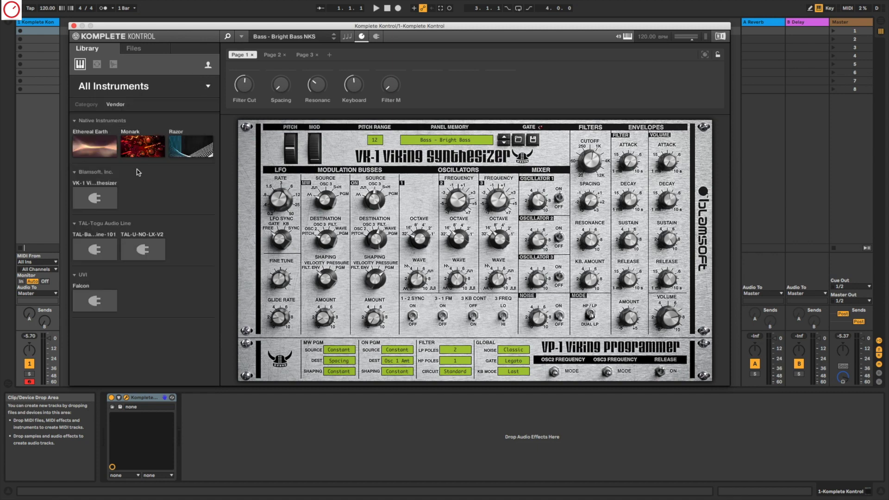
{"action": "mouse_move", "coordinate": [95, 200]}
{"action": "left_click", "coordinate": [82, 197]}
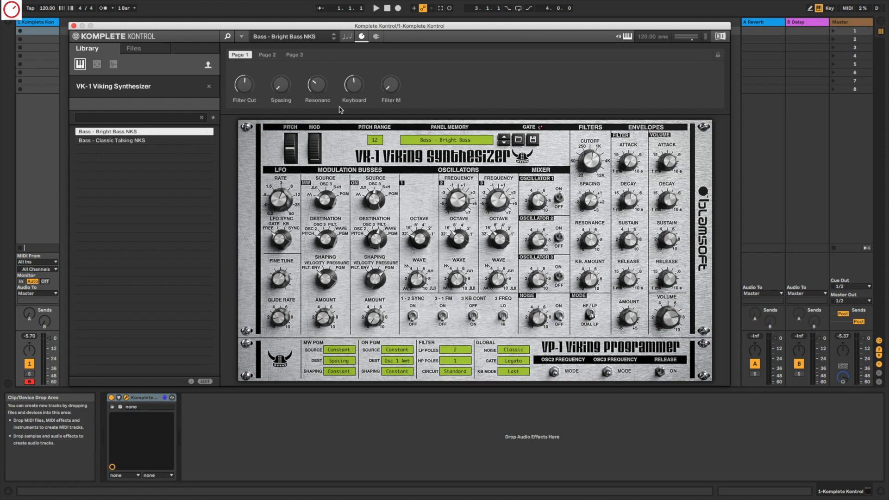
{"action": "left_click", "coordinate": [274, 56]}
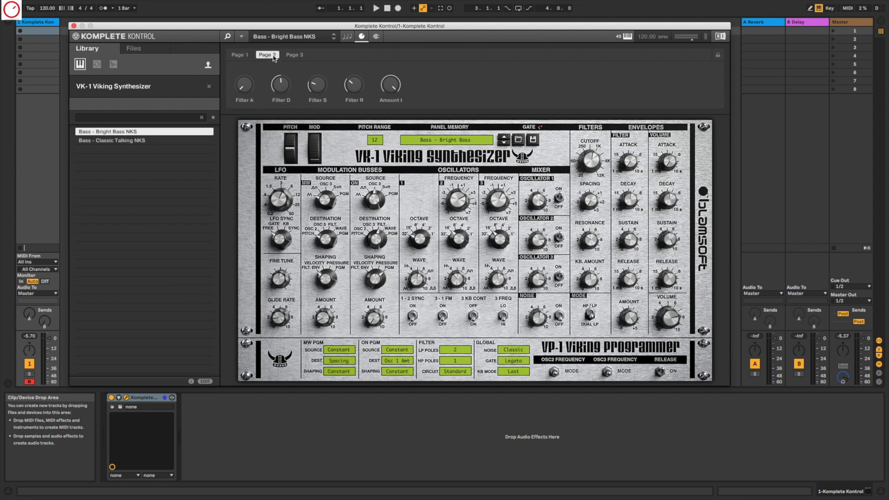
{"action": "left_click", "coordinate": [236, 57]}
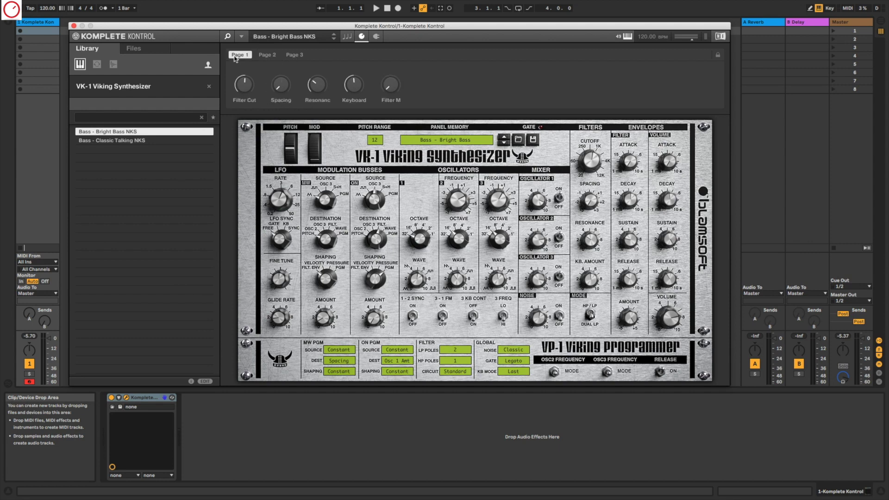
Tag Bass - Bright Bass NKS with type Bass and sub-type Analog Bass, and apply.
{"action": "left_click", "coordinate": [204, 381]}
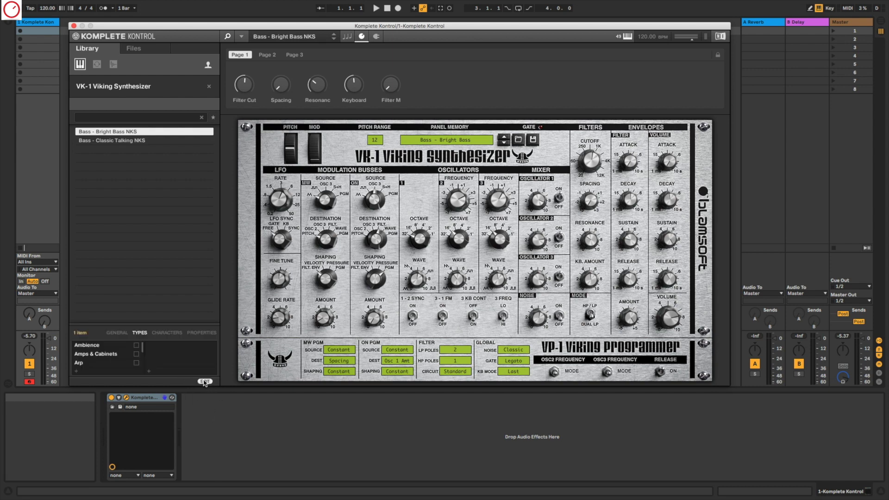
{"action": "scroll", "coordinate": [105, 358], "scroll_direction": "down", "scroll_amount": 2}
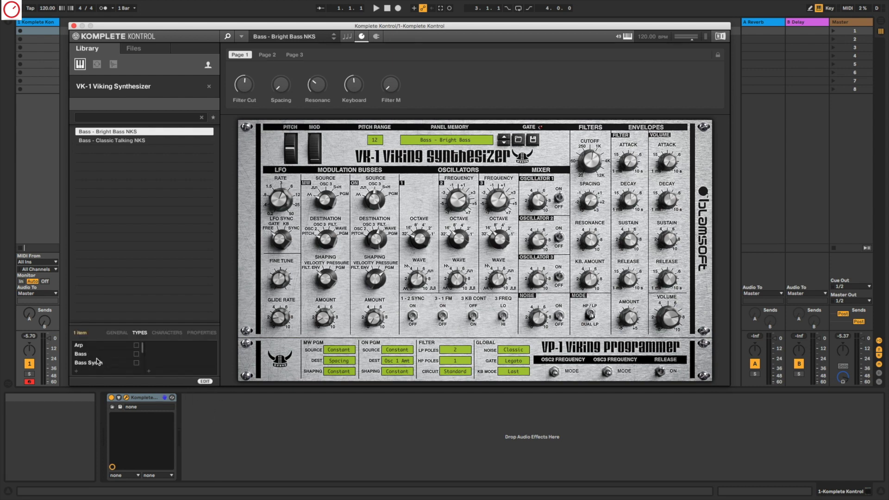
{"action": "left_click", "coordinate": [136, 355]}
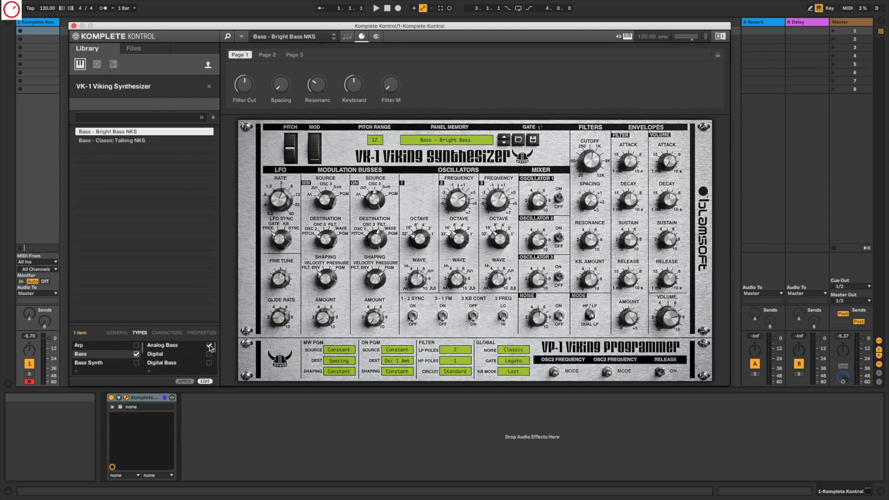
{"action": "left_click", "coordinate": [118, 332]}
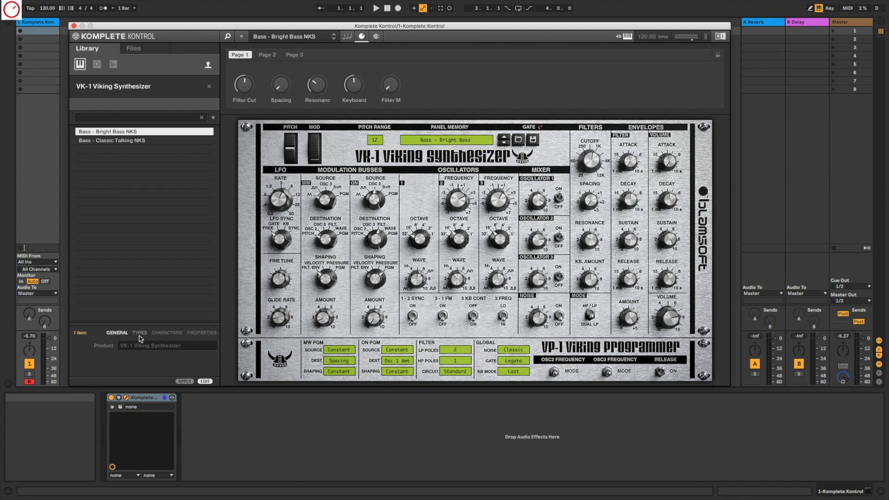
{"action": "left_click", "coordinate": [139, 333]}
{"action": "left_click", "coordinate": [166, 333]}
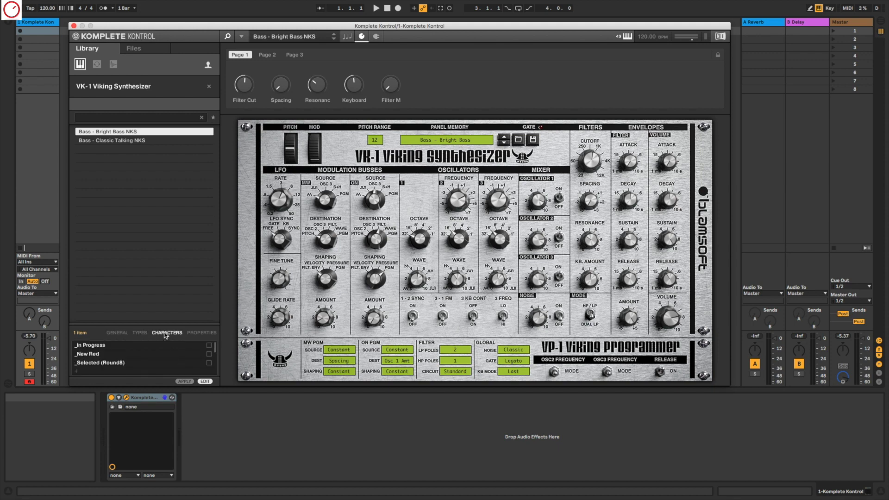
{"action": "left_click", "coordinate": [195, 333]}
{"action": "left_click", "coordinate": [143, 333]}
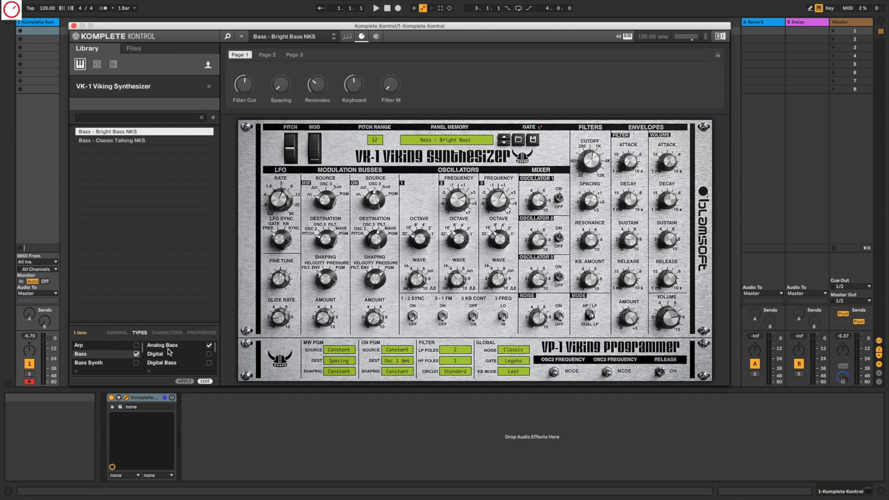
{"action": "left_click", "coordinate": [184, 381]}
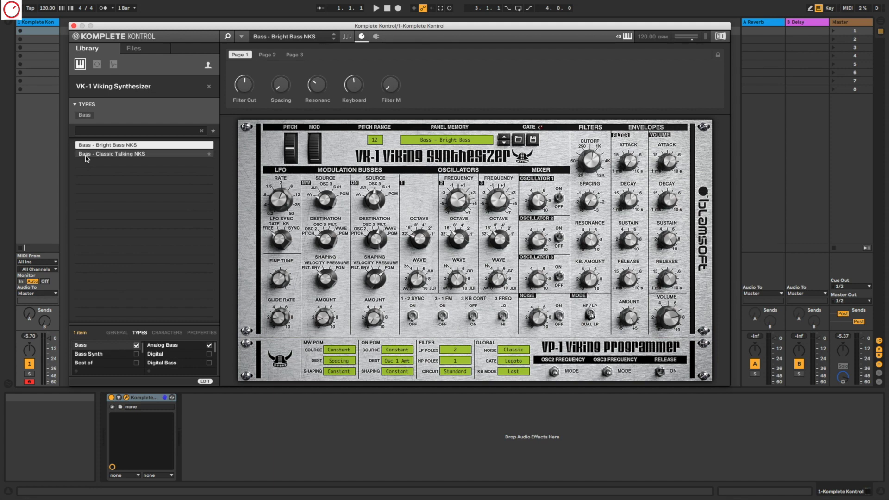
Filter the VK-1 user presets by the Bass and Analog Bass tags, leaving only Bass - Bright Bass NKS.
{"action": "left_click", "coordinate": [86, 115]}
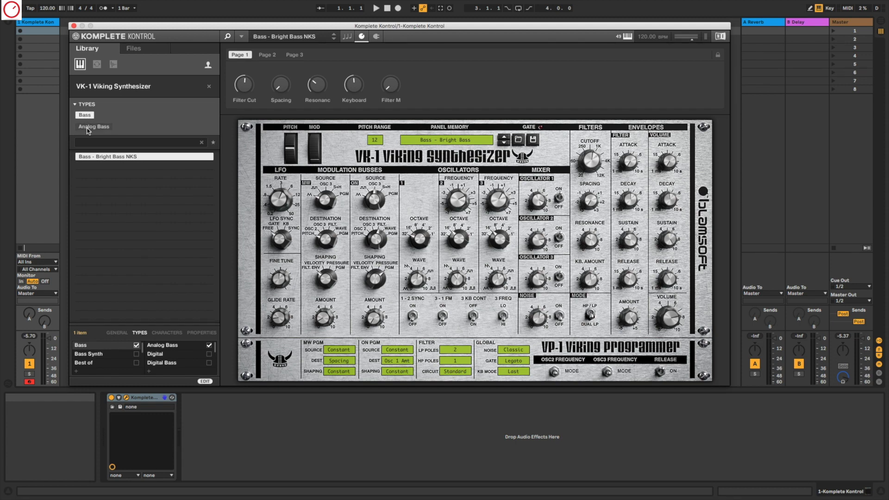
{"action": "left_click", "coordinate": [88, 131]}
Load AudioThing Frostbite into a new plugin slot after the VK-1 Viking Synthesizer.
{"action": "left_click", "coordinate": [375, 38]}
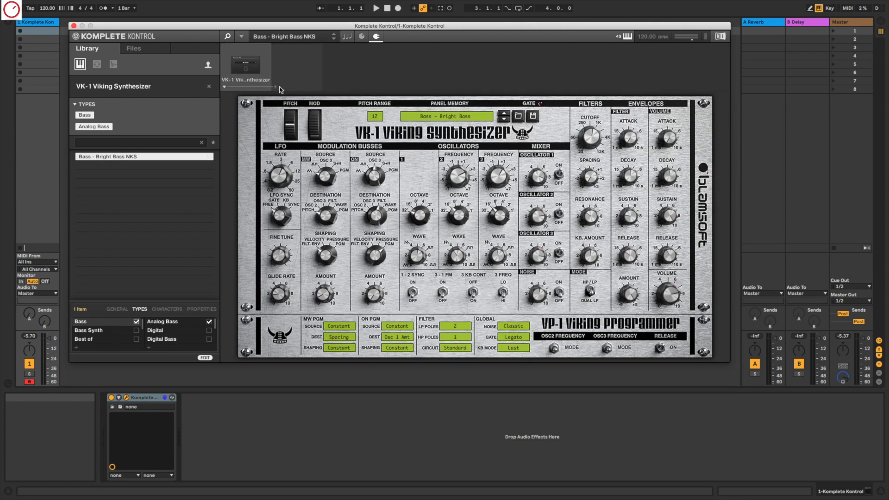
{"action": "left_click", "coordinate": [275, 87]}
{"action": "mouse_move", "coordinate": [316, 70]}
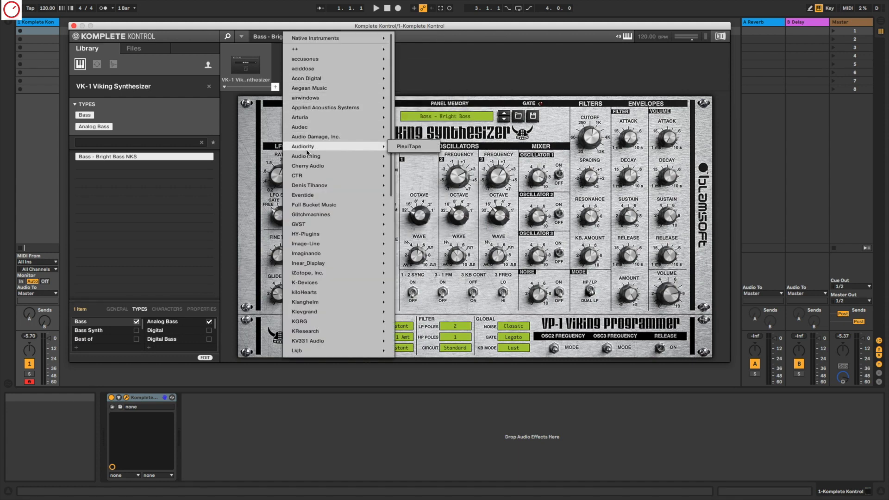
{"action": "mouse_move", "coordinate": [306, 157]}
{"action": "left_click", "coordinate": [414, 157]}
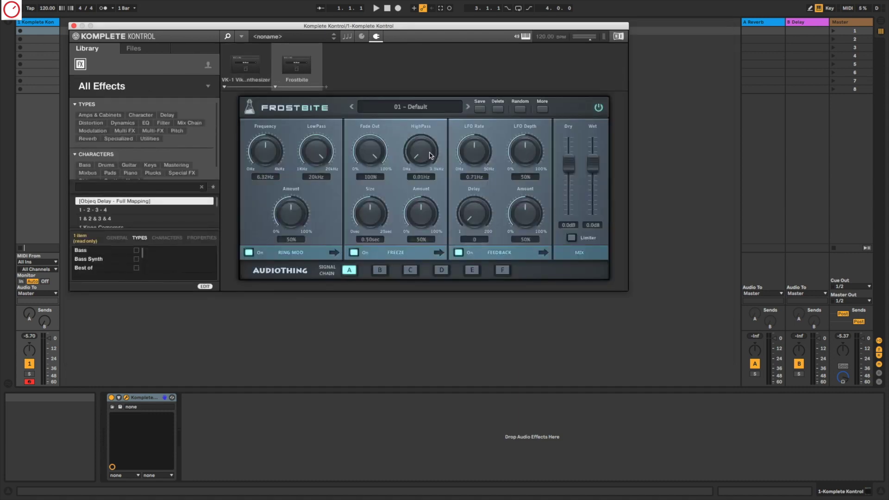
Remove all of Frostbite's default control pages.
{"action": "left_click", "coordinate": [362, 36]}
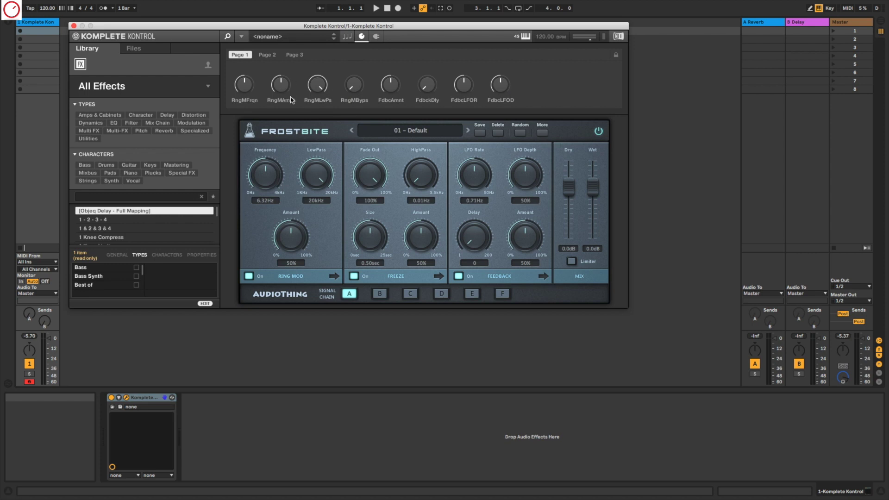
{"action": "mouse_move", "coordinate": [244, 84]}
{"action": "left_mouse_down"}
{"action": "mouse_move", "coordinate": [244, 69]}
{"action": "mouse_move", "coordinate": [244, 93]}
{"action": "left_mouse_up"}
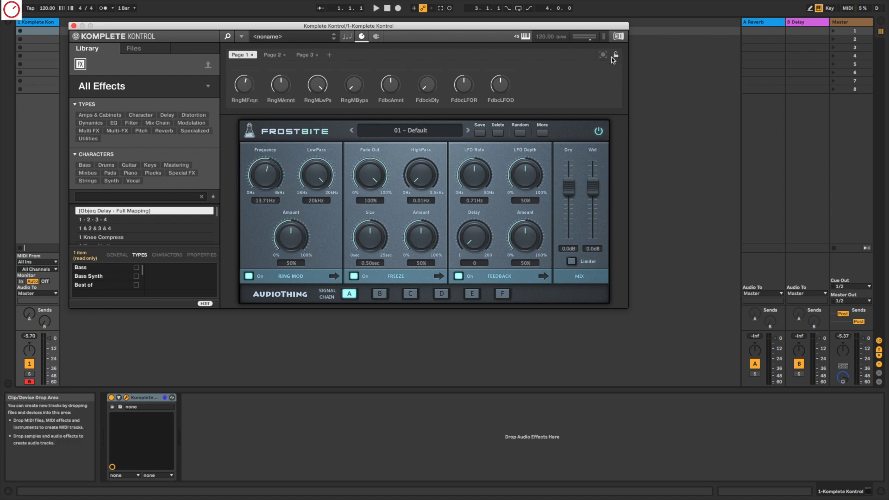
{"action": "left_click", "coordinate": [253, 55]}
{"action": "left_click", "coordinate": [252, 55]}
{"action": "left_click", "coordinate": [252, 55]}
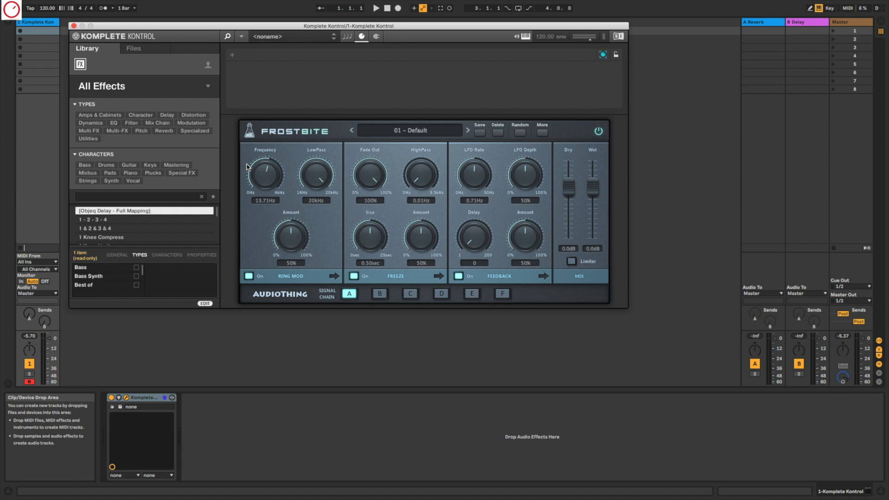
Map ring mod Frequency, LowPass (set to 6kHz) and Amount onto Page 1.
{"action": "left_click_drag", "start_coordinate": [273, 163], "coordinate": [273, 169]}
{"action": "left_click", "coordinate": [323, 188]}
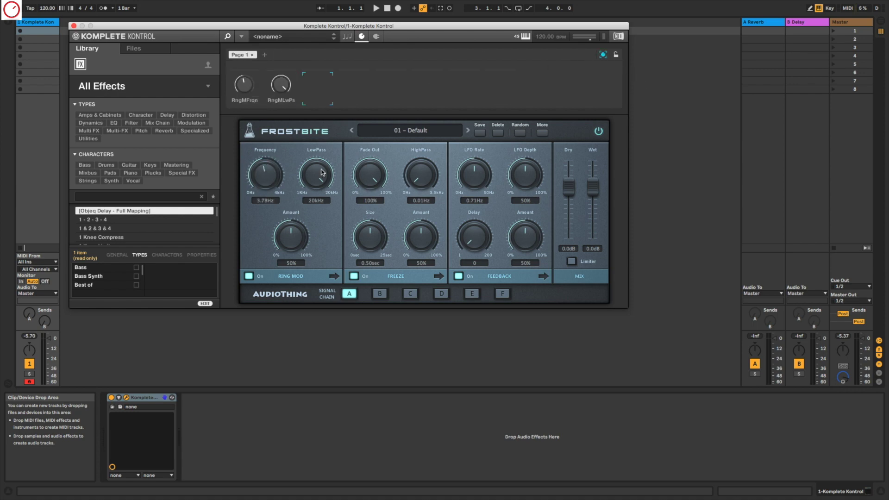
{"action": "left_click_drag", "start_coordinate": [323, 188], "coordinate": [322, 196]}
{"action": "left_click_drag", "start_coordinate": [291, 236], "coordinate": [291, 230]}
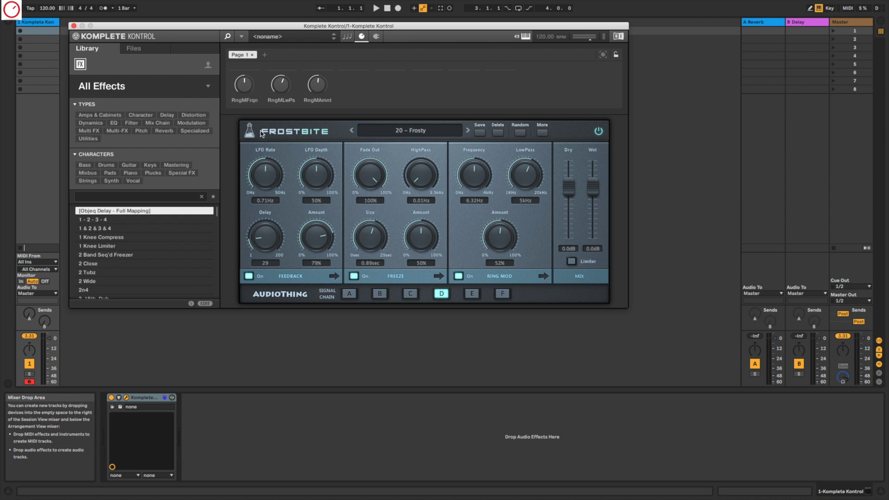
Switch Frostbite to the 04 – Cold Texture preset, then open and dismiss the main menu.
{"action": "left_click", "coordinate": [466, 131]}
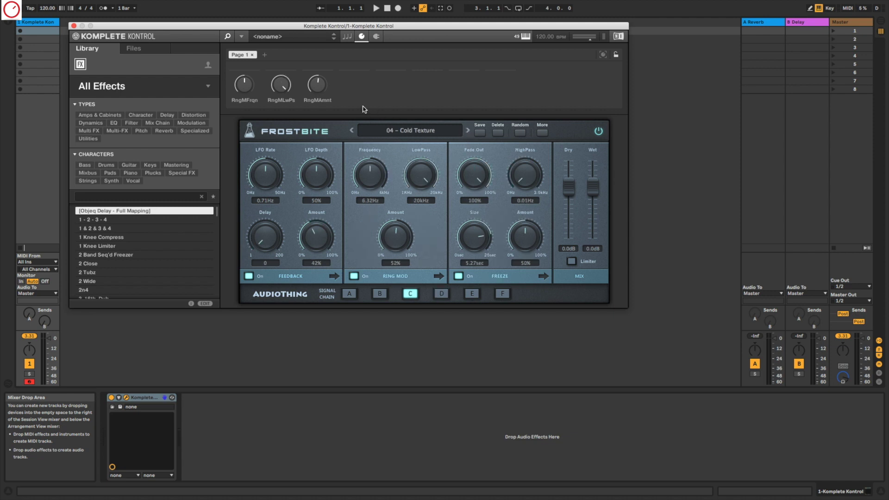
{"action": "left_click", "coordinate": [242, 37]}
{"action": "left_click", "coordinate": [243, 41]}
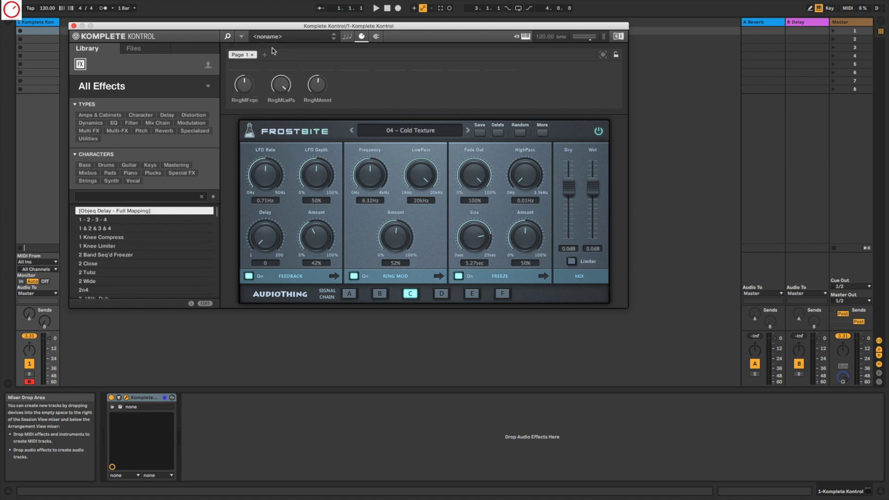